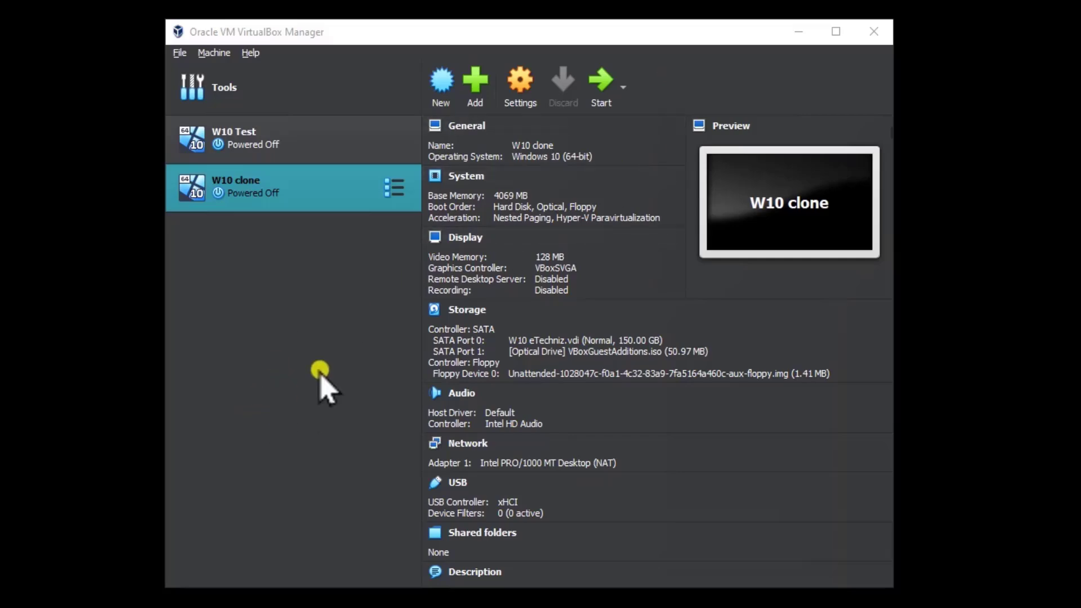
- Start creating a new virtual machine and name it Windows 11
{"action": "left_click", "coordinate": [456, 95]}
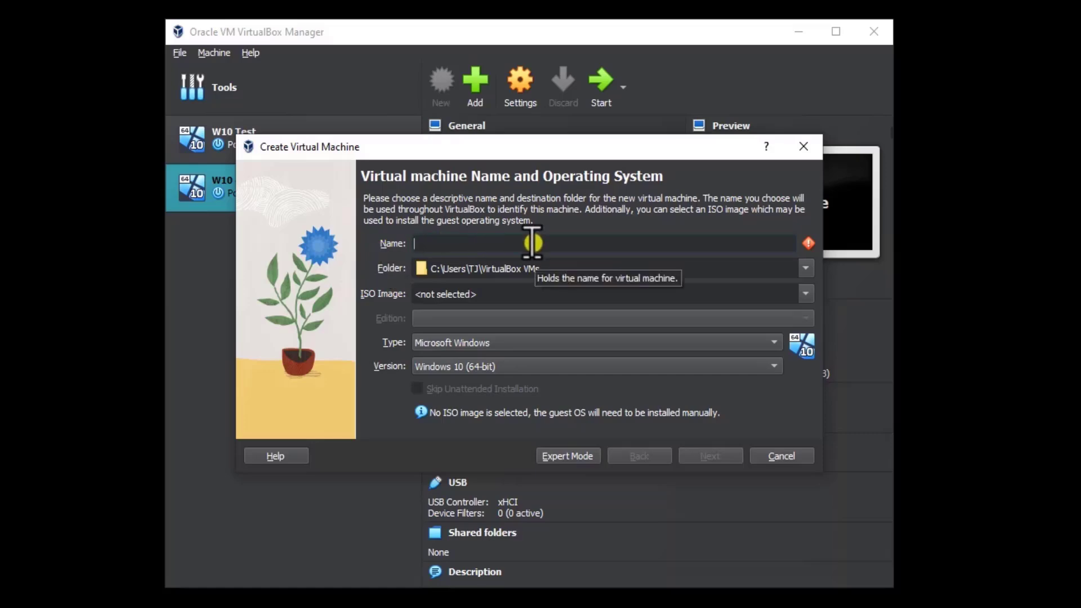
{"action": "type", "text": "Windows 11"}
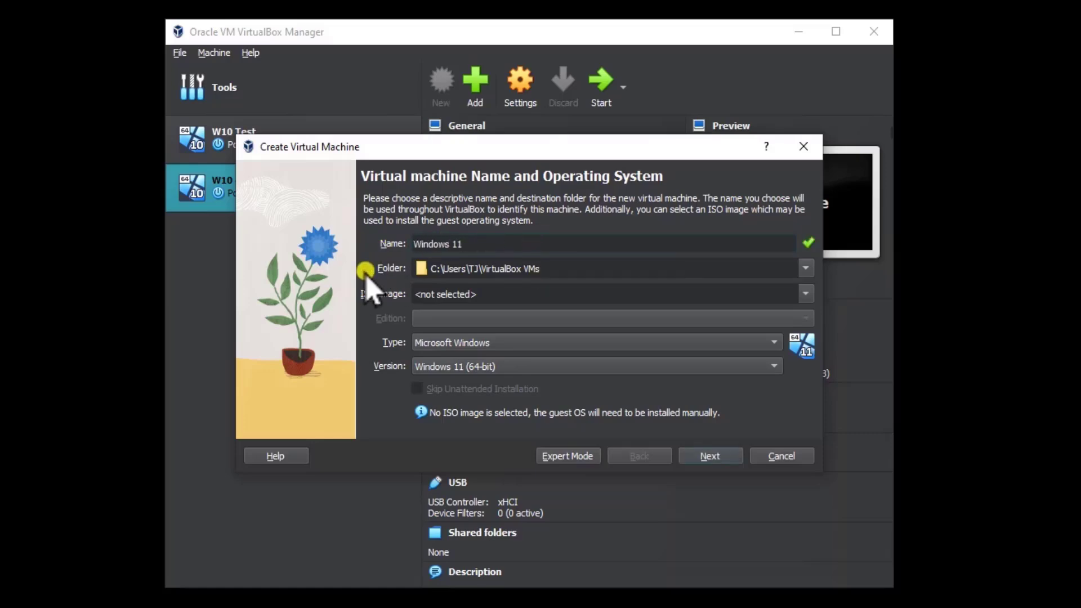
{"action": "left_click", "coordinate": [806, 267]}
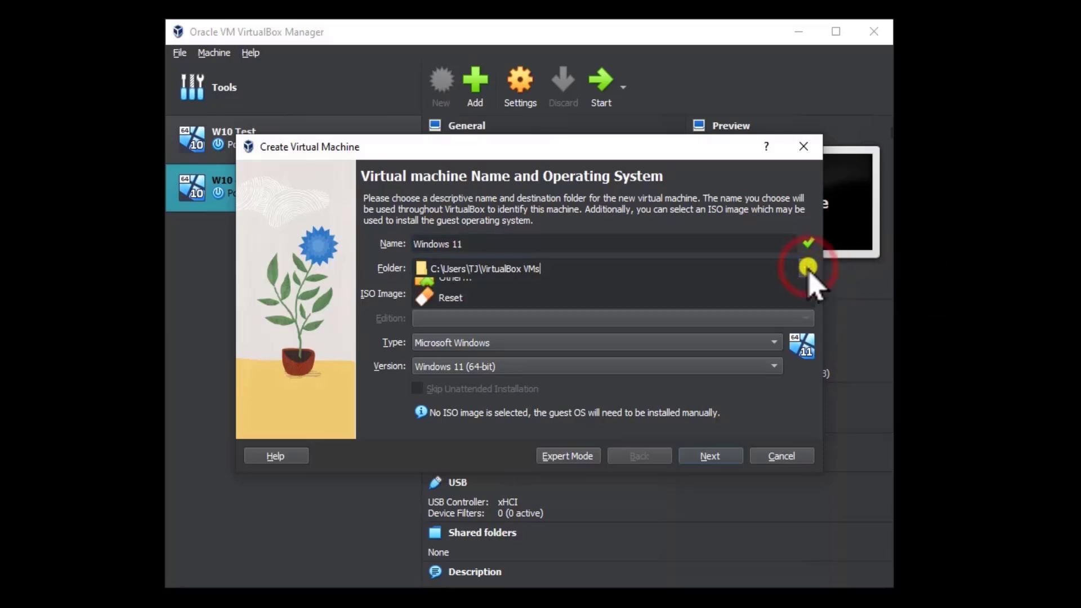
{"action": "left_click", "coordinate": [483, 309]}
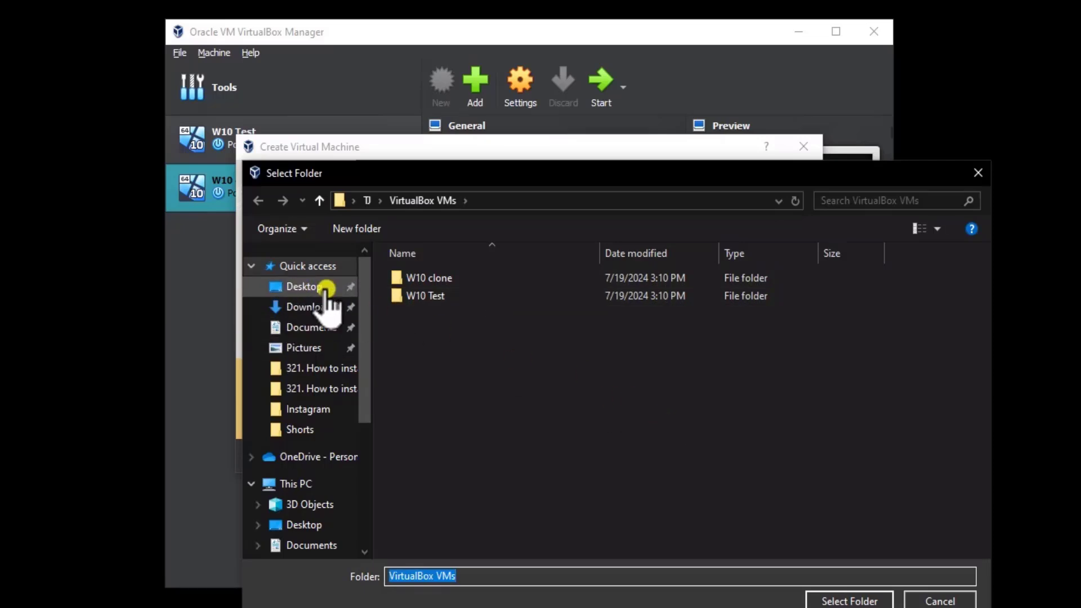
{"action": "right_click", "coordinate": [482, 328]}
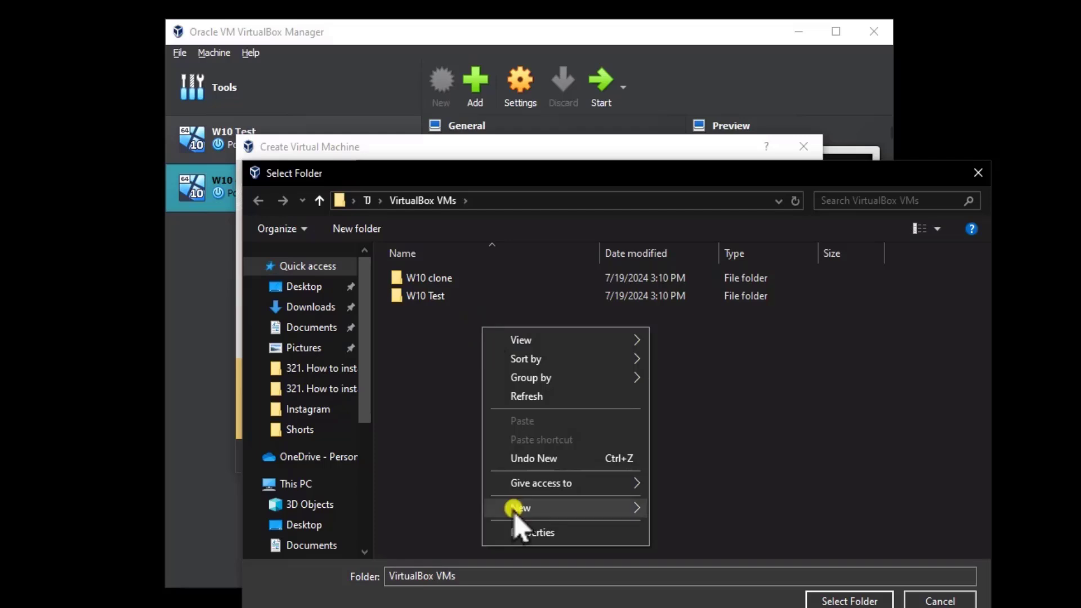
{"action": "mouse_move", "coordinate": [514, 508]}
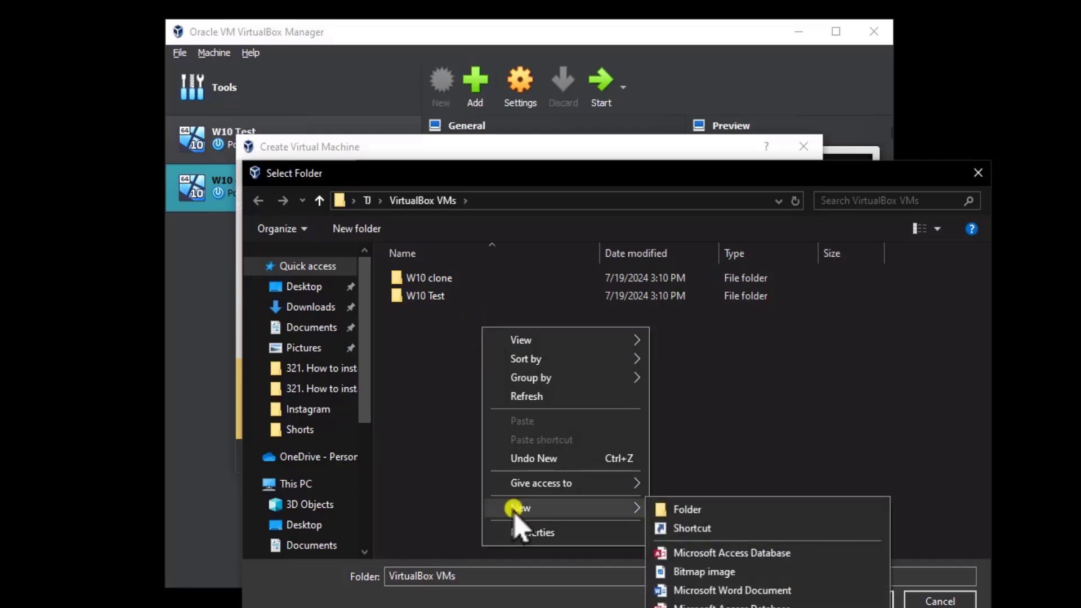
{"action": "left_click", "coordinate": [704, 510]}
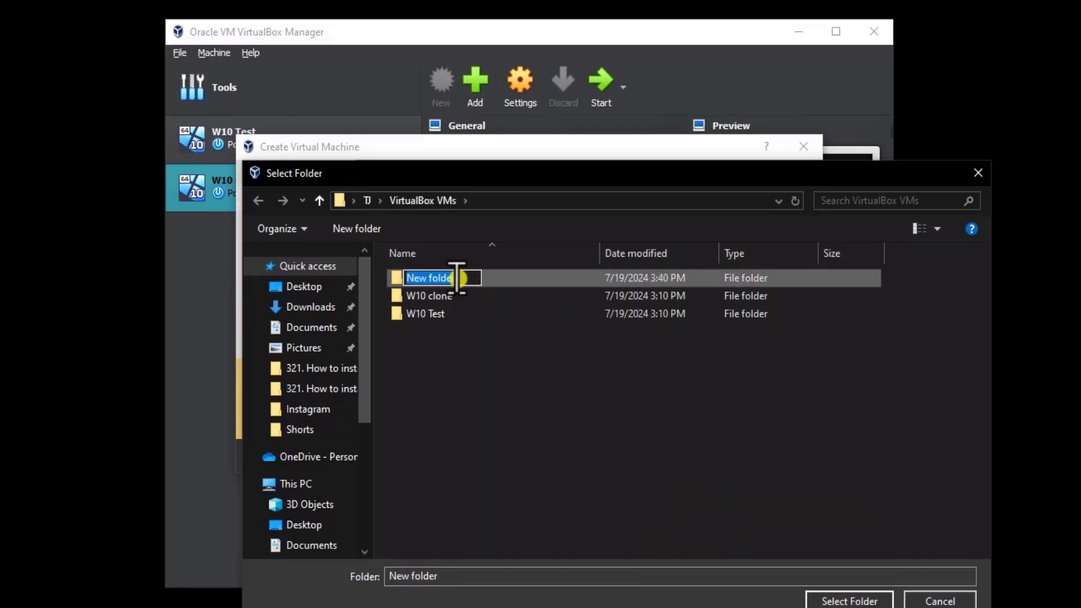
{"action": "left_click", "coordinate": [939, 601]}
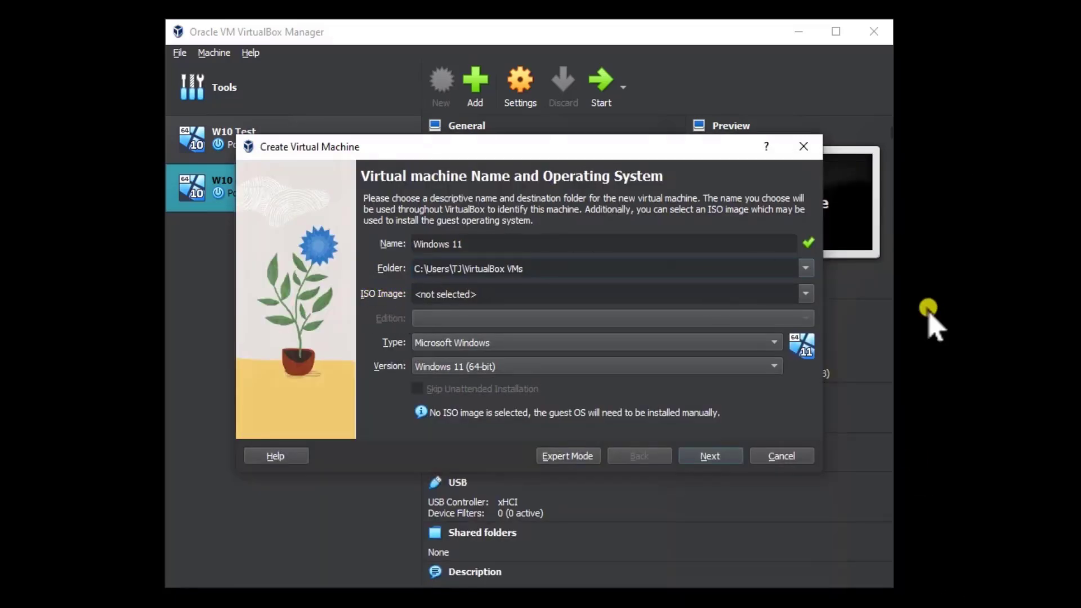
- Select the Win11_English_x64v1.iso image, choose the Windows 11 Pro edition, and continue to the unattended install setup
{"action": "left_click", "coordinate": [805, 293]}
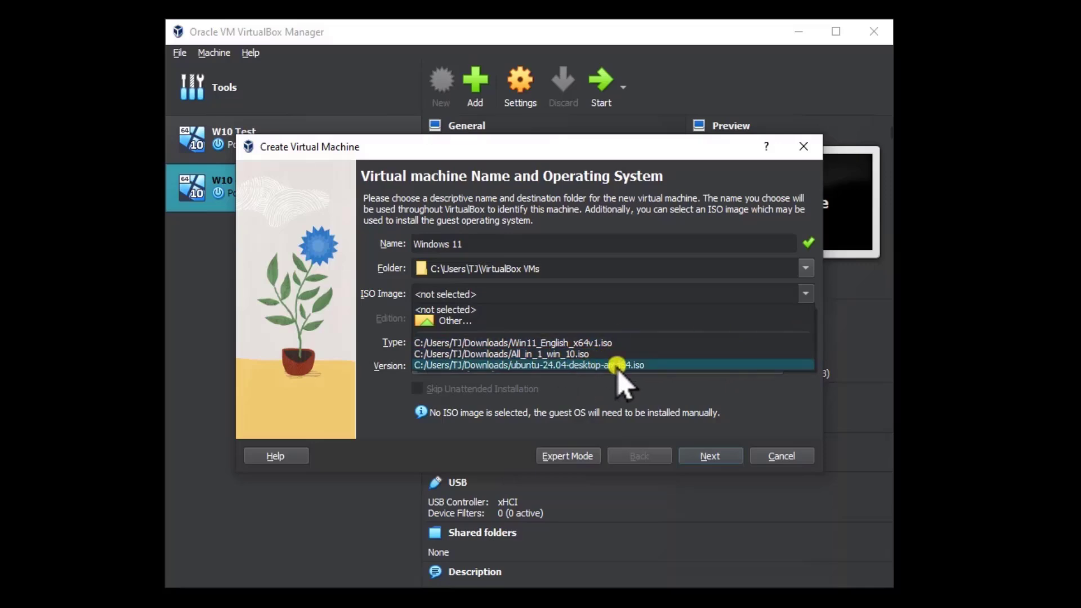
{"action": "left_click", "coordinate": [809, 293]}
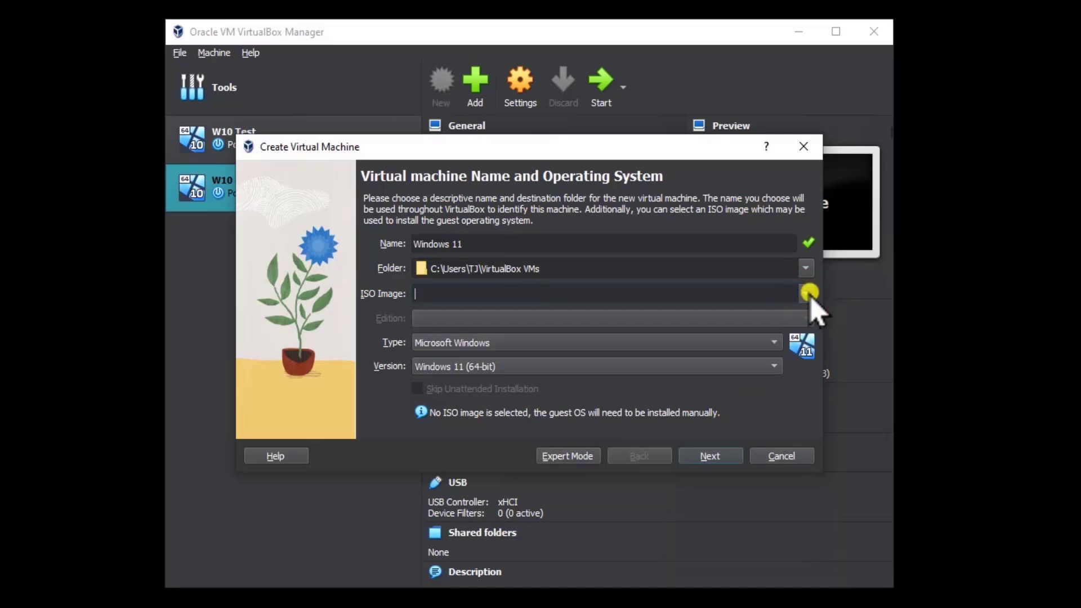
{"action": "left_click", "coordinate": [809, 292]}
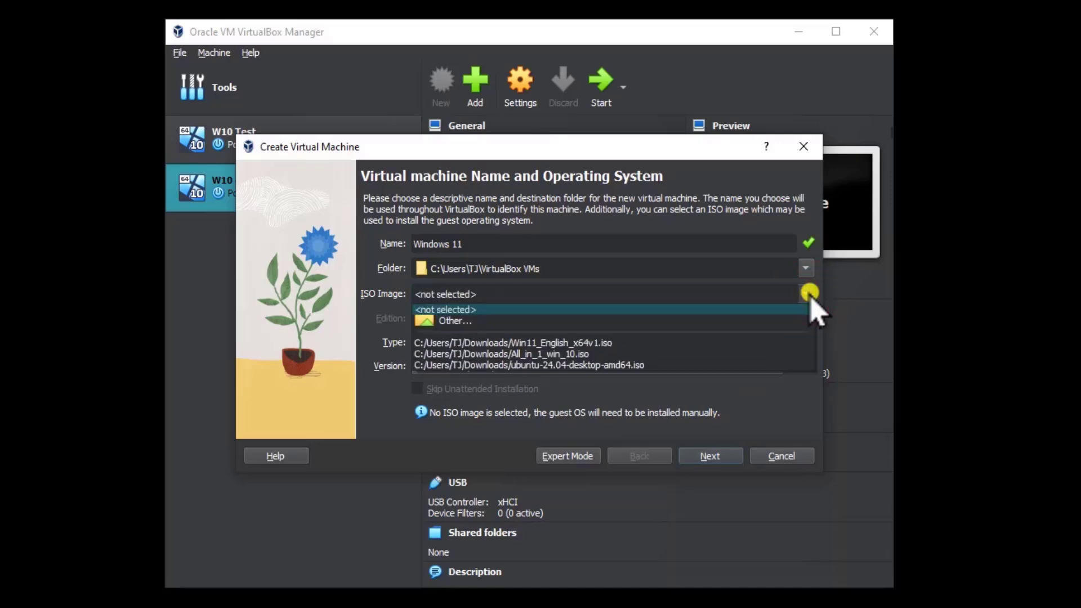
{"action": "left_click", "coordinate": [611, 343]}
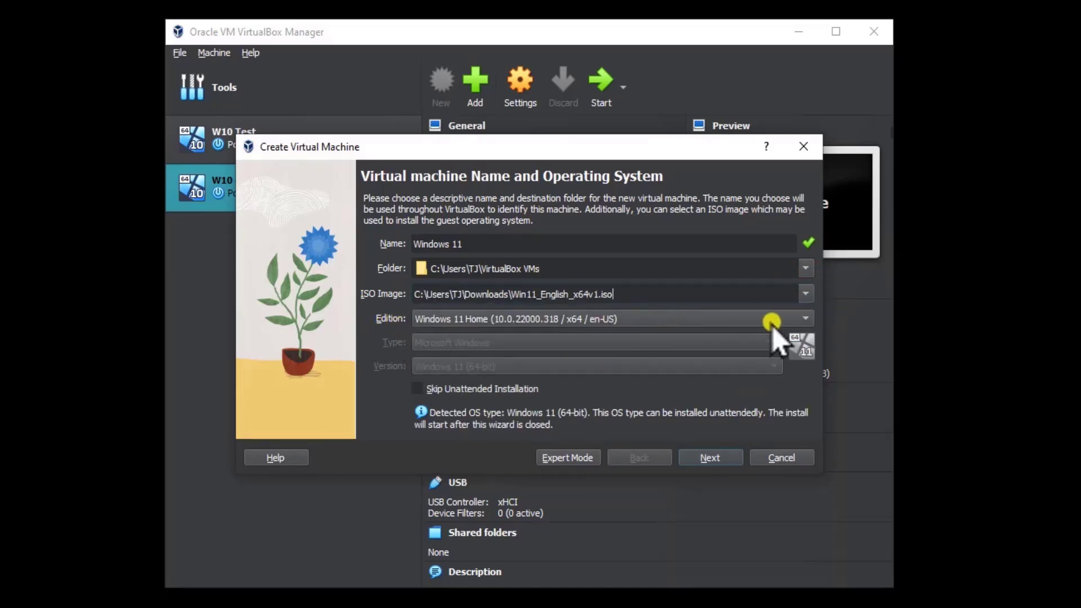
{"action": "left_click", "coordinate": [796, 318]}
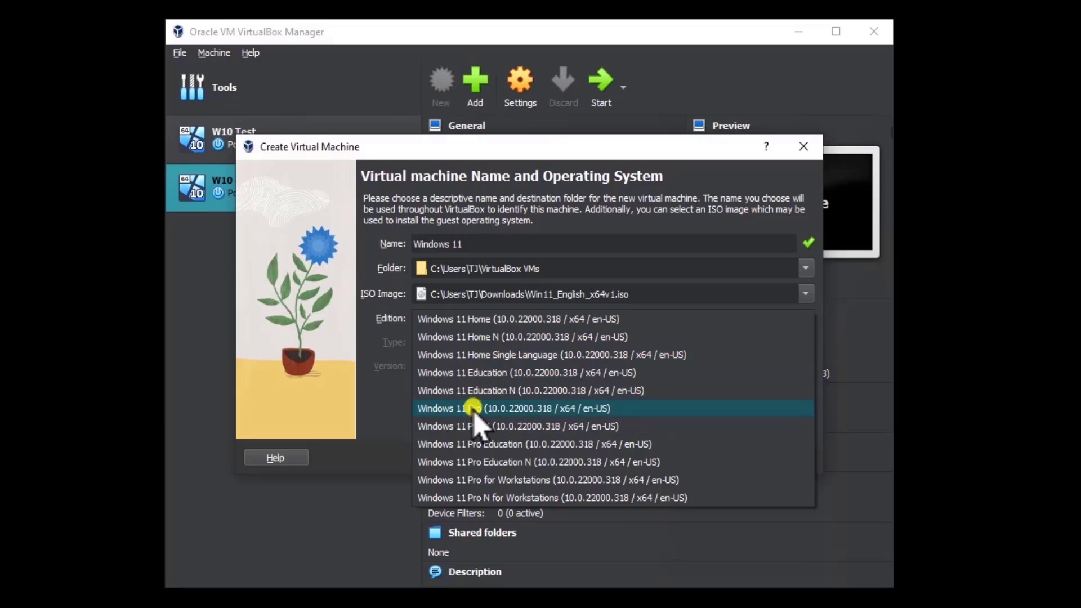
{"action": "left_click", "coordinate": [439, 409]}
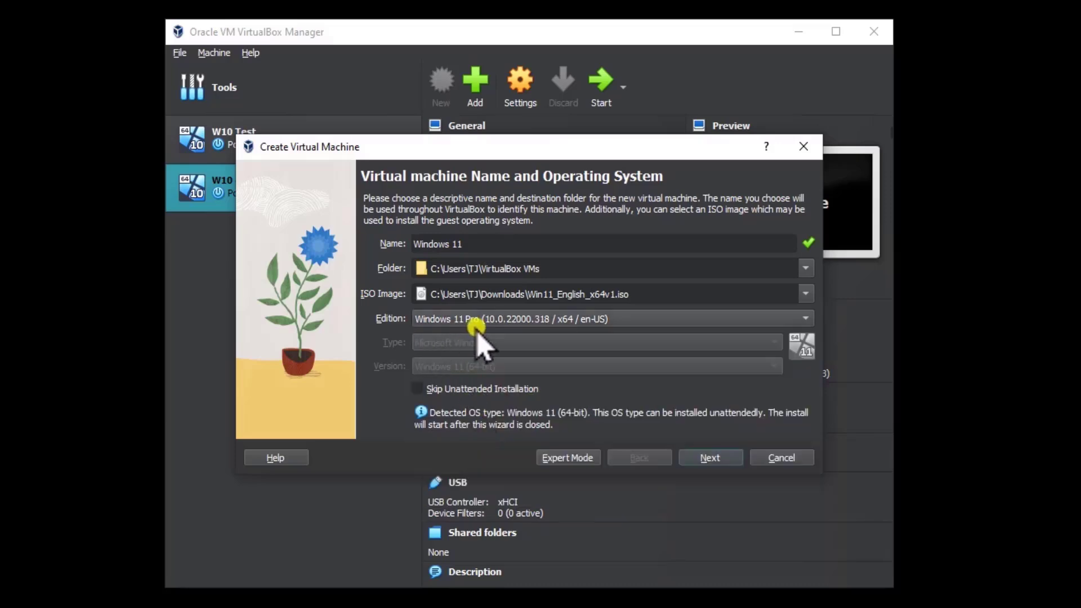
{"action": "left_click", "coordinate": [722, 456]}
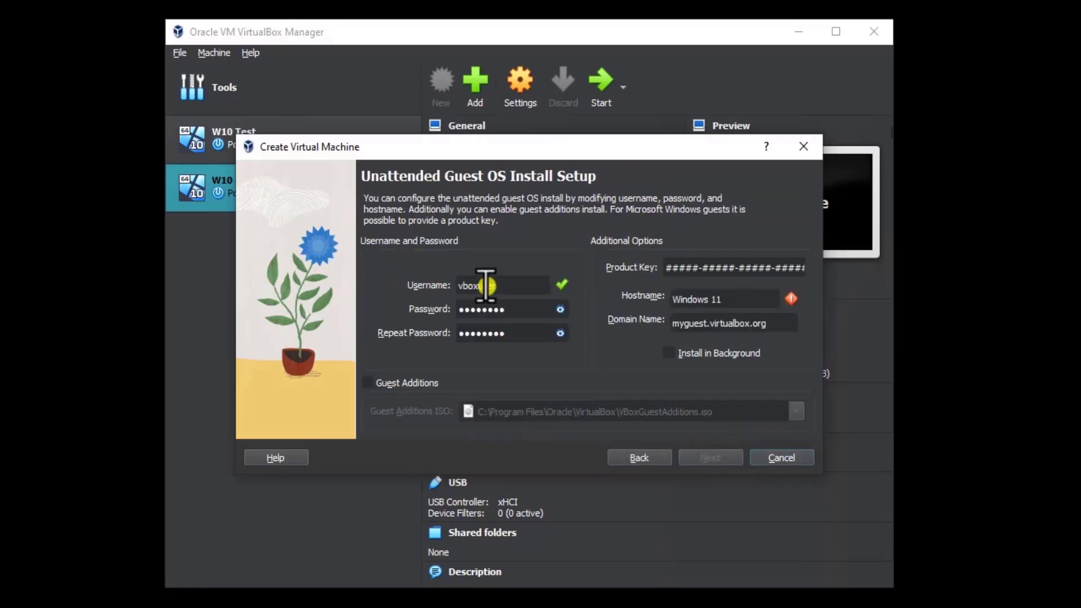
- Set the unattended install username to eTechniz with its account password entered twice, and change the hostname to Windows11
{"action": "left_click", "coordinate": [507, 285]}
{"action": "double_click", "coordinate": [506, 285]}
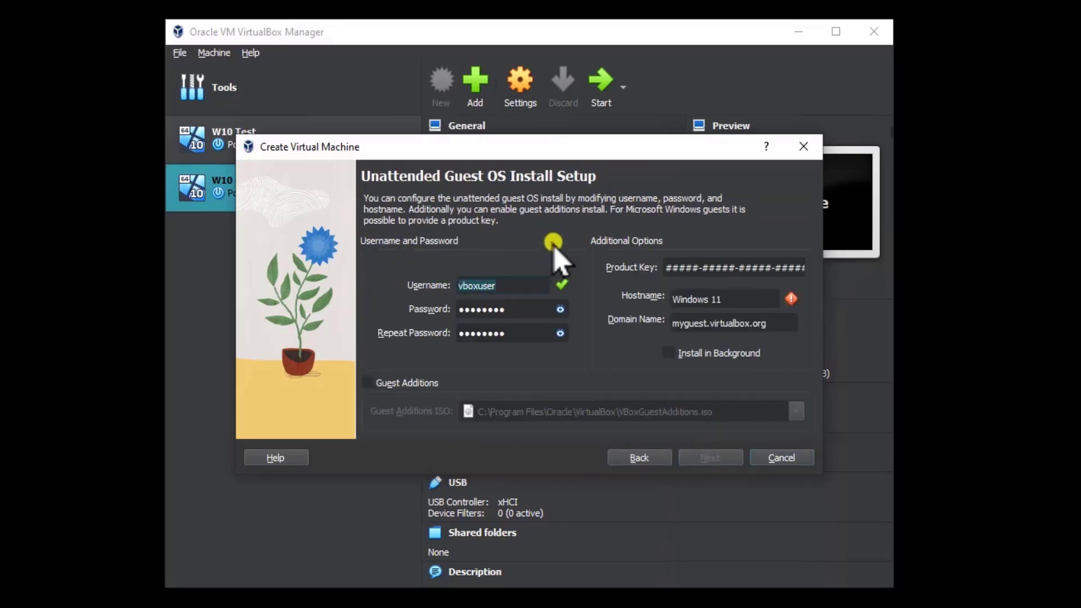
{"action": "type", "text": "eTechniz"}
{"action": "key", "text": "Tab"}
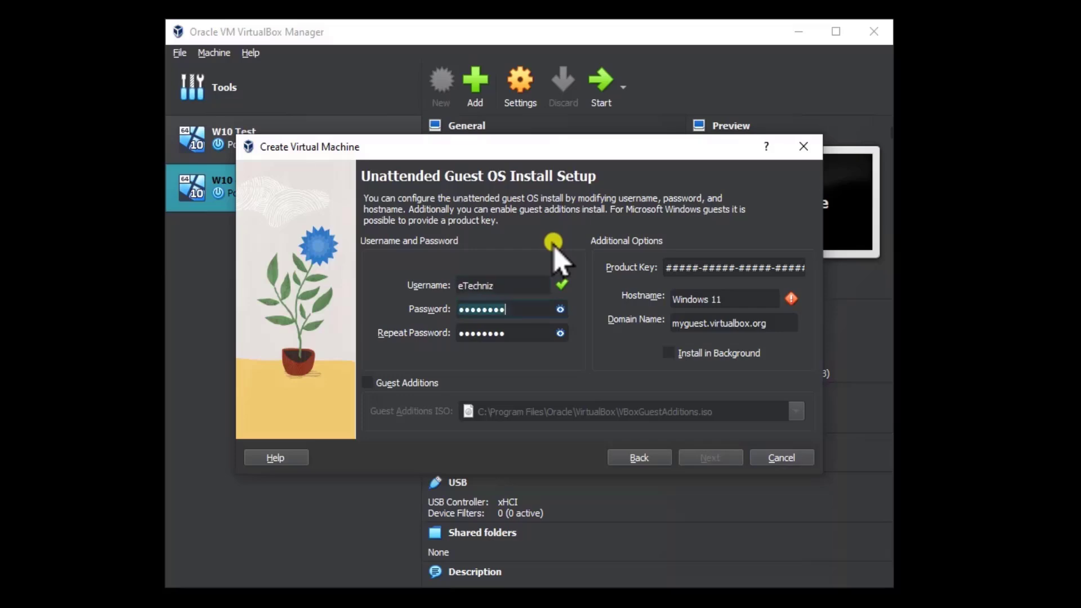
{"action": "type", "text": "•"}
{"action": "key", "text": "Tab"}
{"action": "type", "text": "•"}
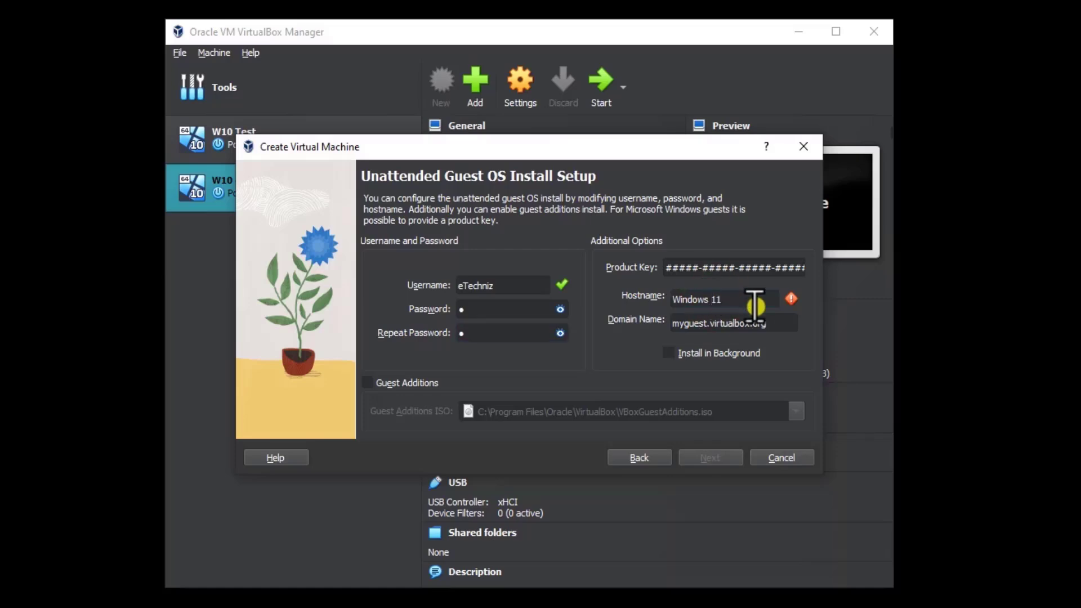
{"action": "key", "text": "BackSpace"}
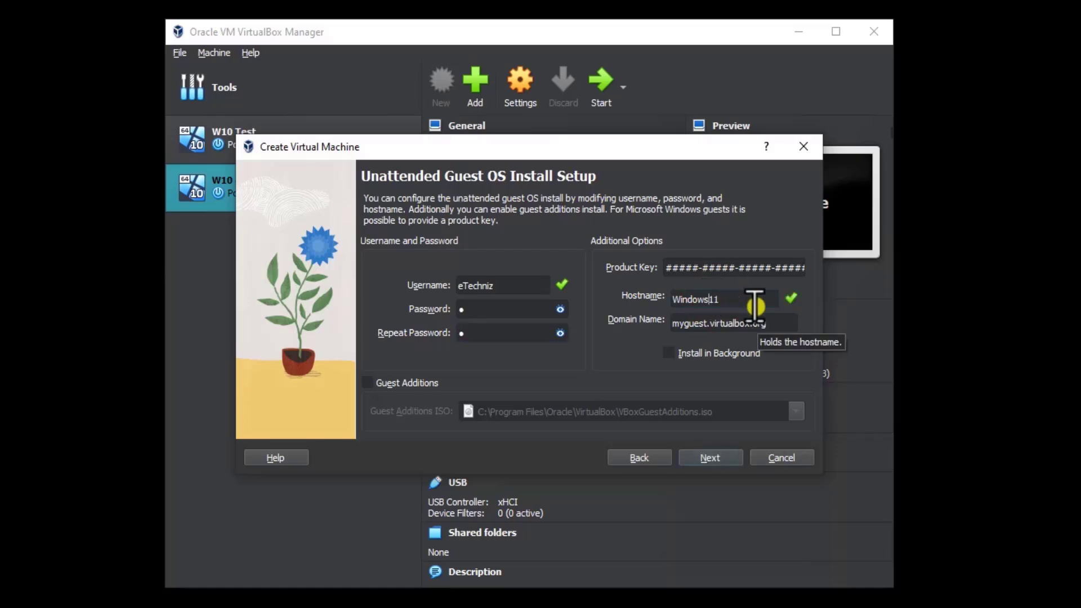
{"action": "left_click", "coordinate": [711, 458]}
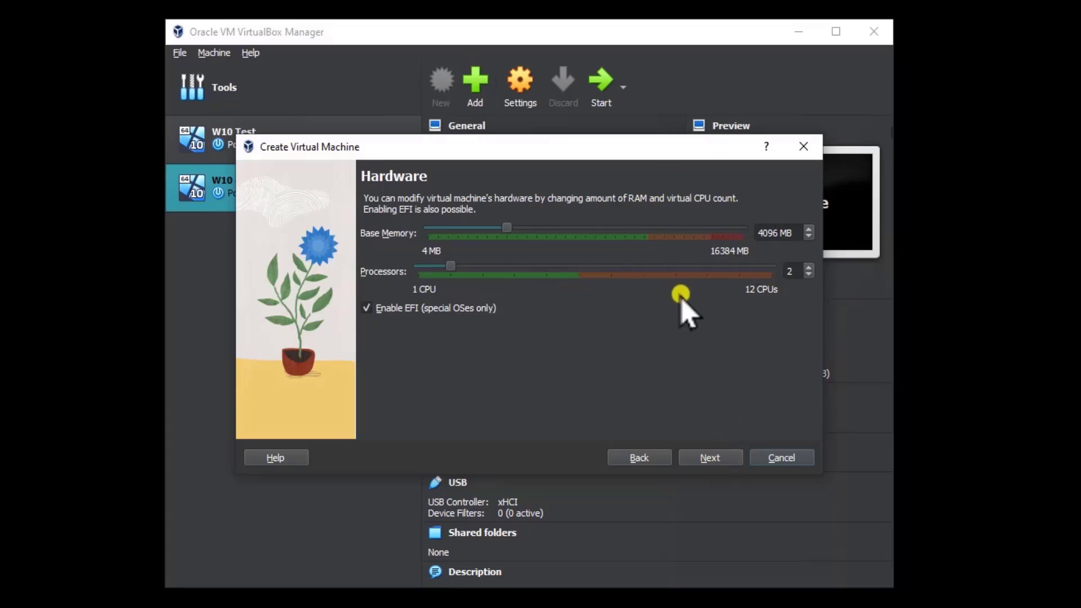
- Use 2 processors and a 180 GB virtual hard disk, and finish creating the virtual machine
{"action": "left_click", "coordinate": [456, 266]}
{"action": "left_click", "coordinate": [708, 457]}
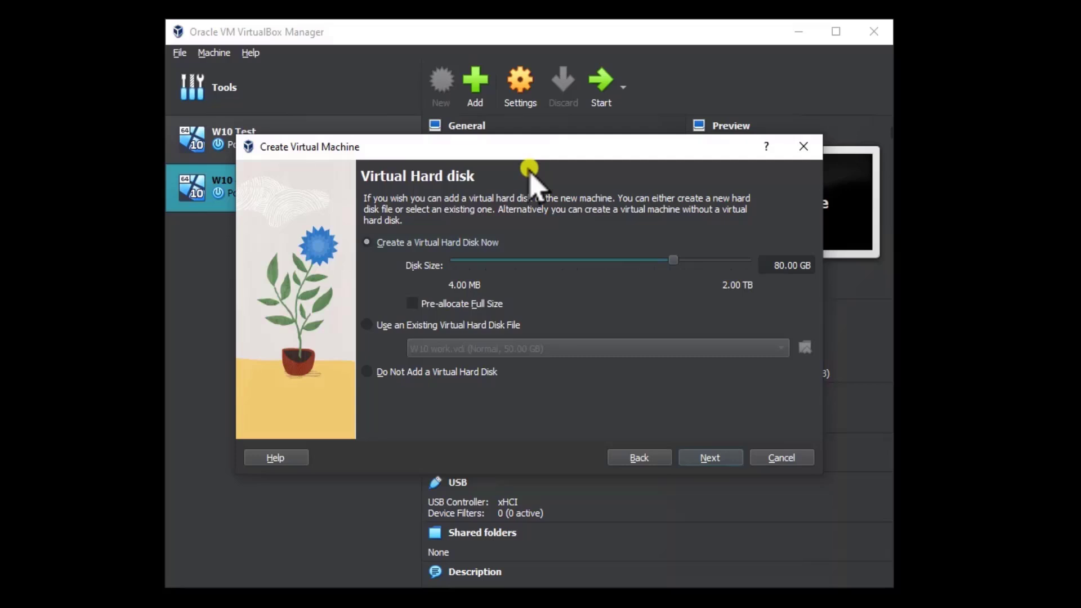
{"action": "left_click", "coordinate": [773, 264]}
{"action": "type", "text": "1"}
{"action": "left_click", "coordinate": [710, 460]}
{"action": "scroll", "coordinate": [557, 312], "scroll_direction": "down", "scroll_amount": 1}
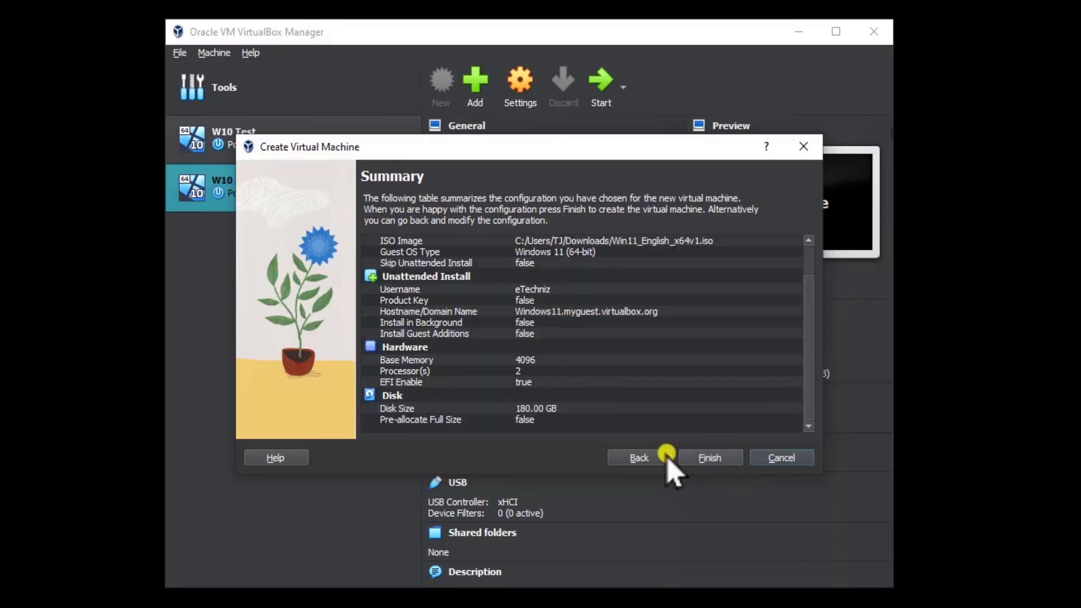
{"action": "left_click", "coordinate": [724, 457]}
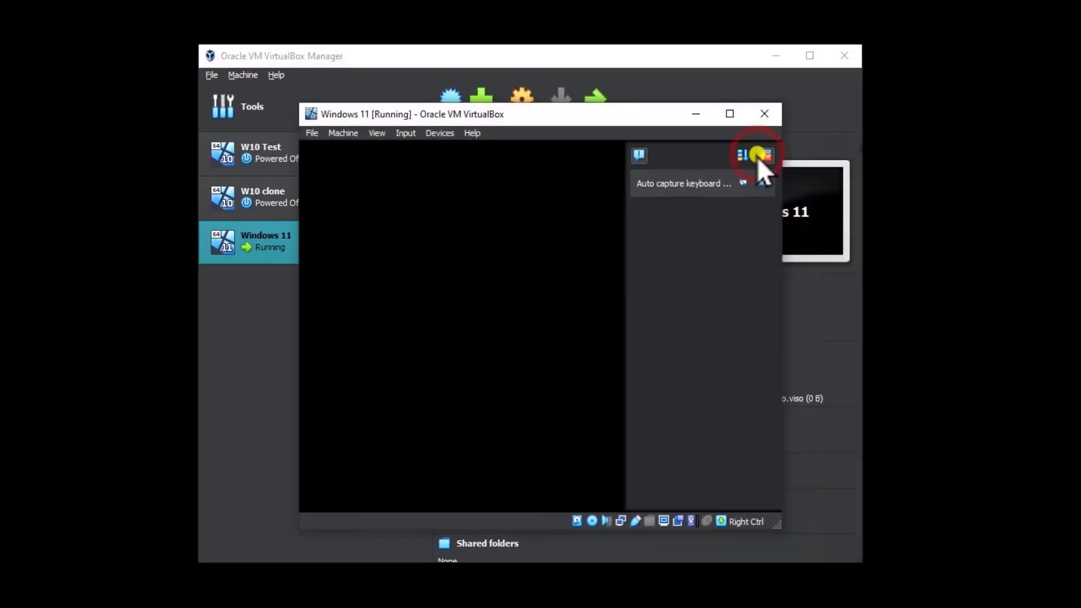
- Clear the notifications in the running machine's window, boot from the installation disc, and reposition the window
{"action": "left_click", "coordinate": [765, 156]}
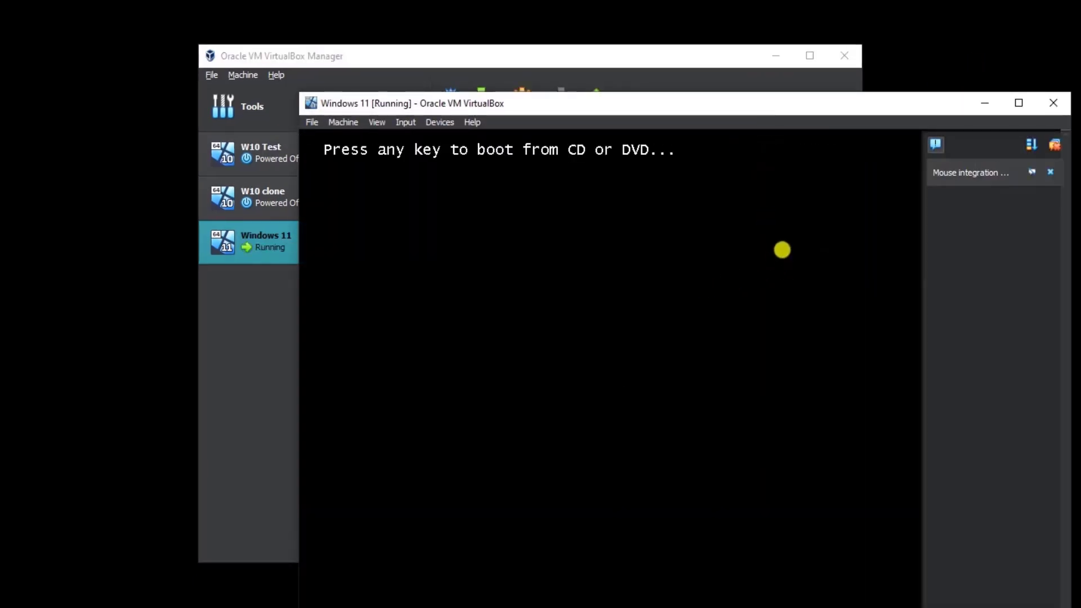
{"action": "key", "text": "Return"}
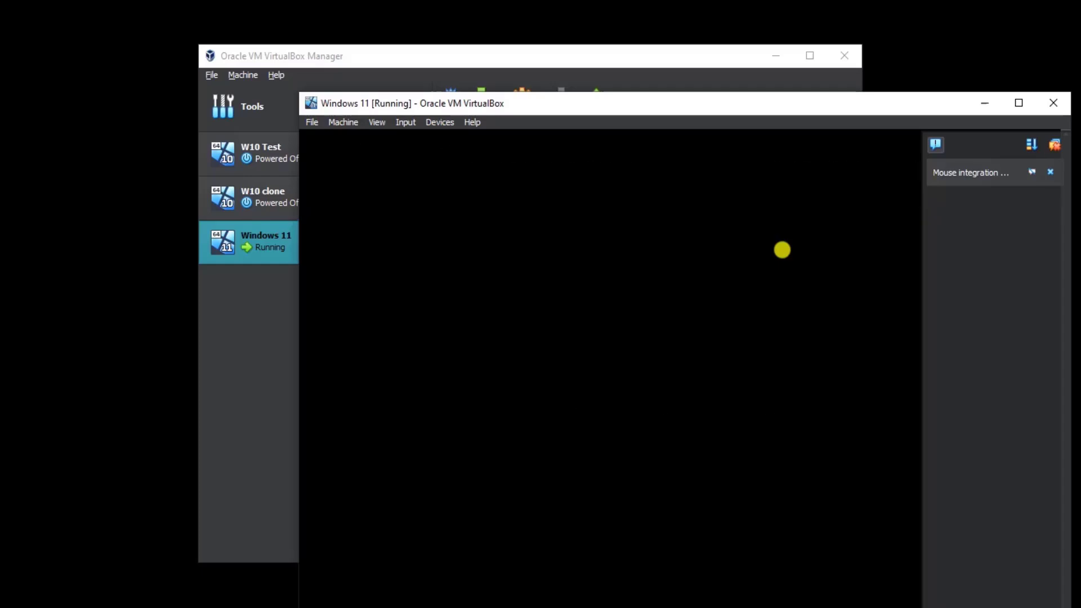
{"action": "left_click_drag", "start_coordinate": [907, 103], "coordinate": [849, 16]}
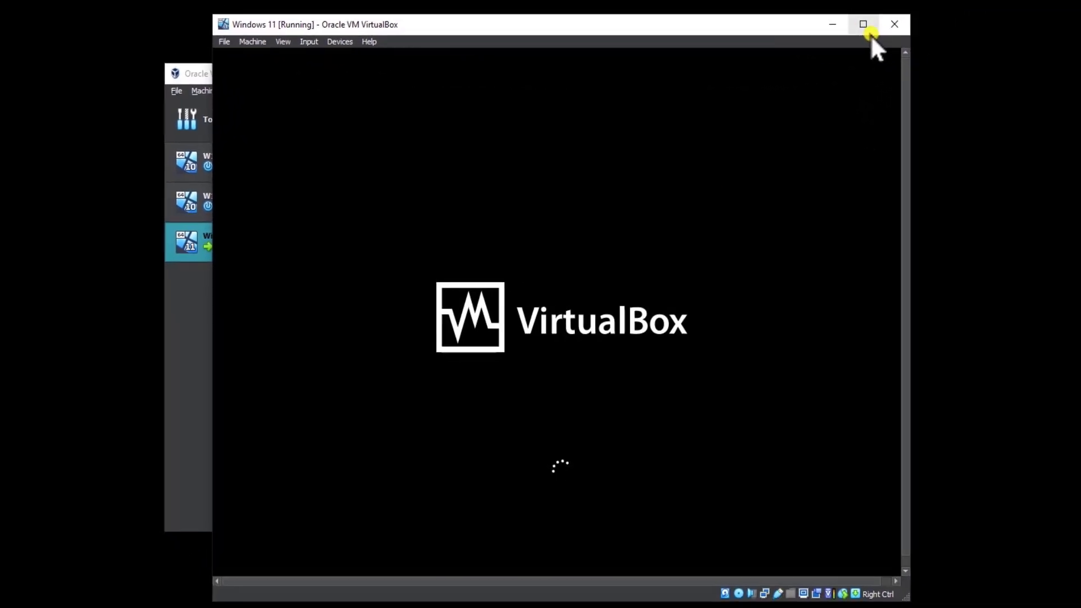
{"action": "left_click", "coordinate": [956, 5]}
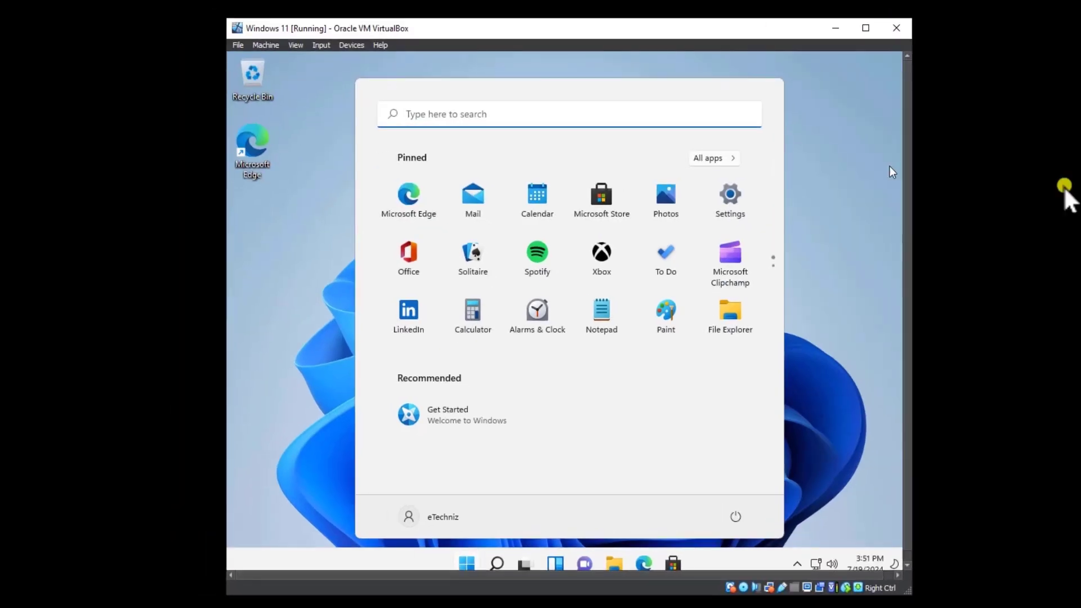
- Insert the Guest Additions CD image into the running Windows 11 machine
{"action": "left_click_drag", "start_coordinate": [714, 28], "coordinate": [676, 10]}
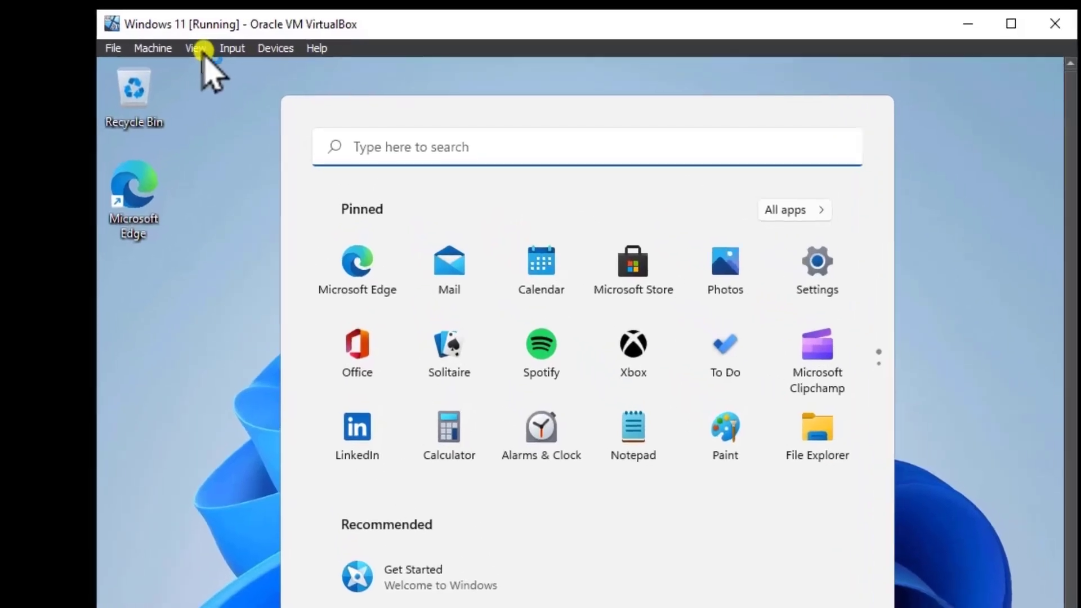
{"action": "left_click", "coordinate": [197, 49]}
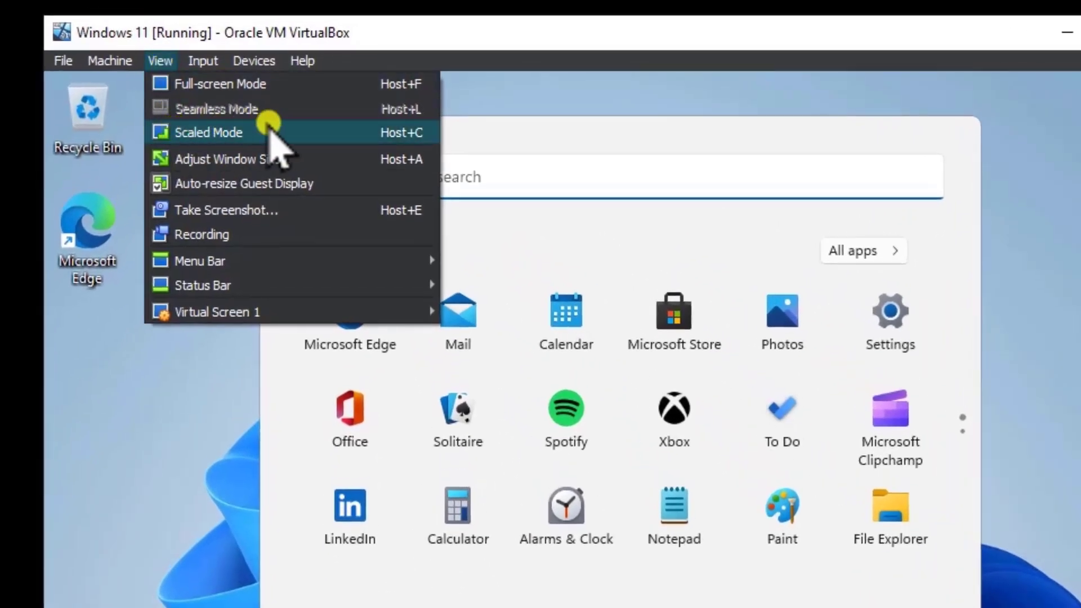
{"action": "left_click", "coordinate": [579, 102]}
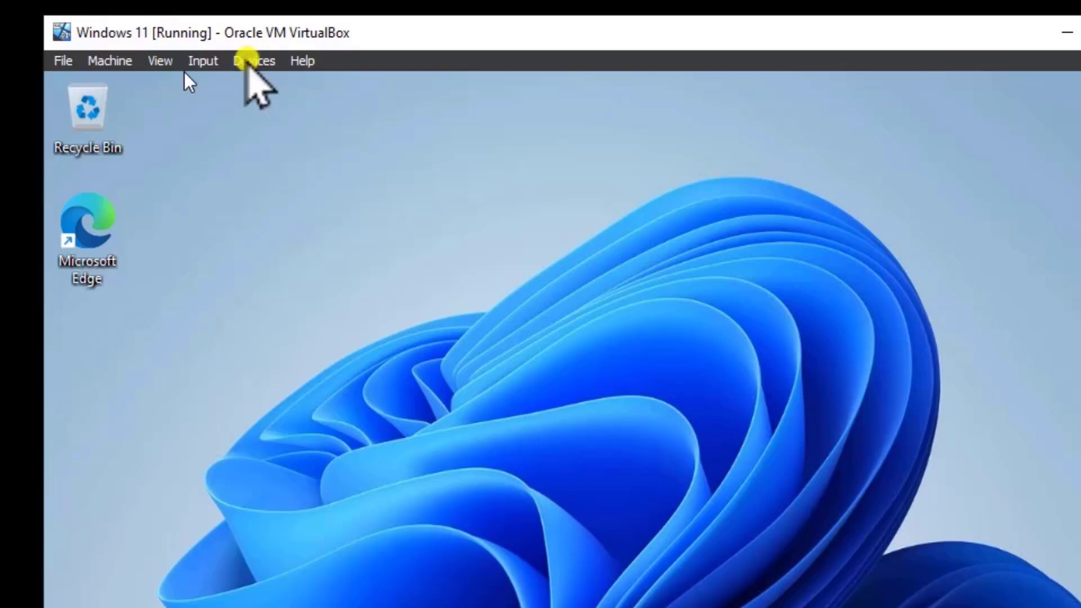
{"action": "left_click", "coordinate": [248, 61]}
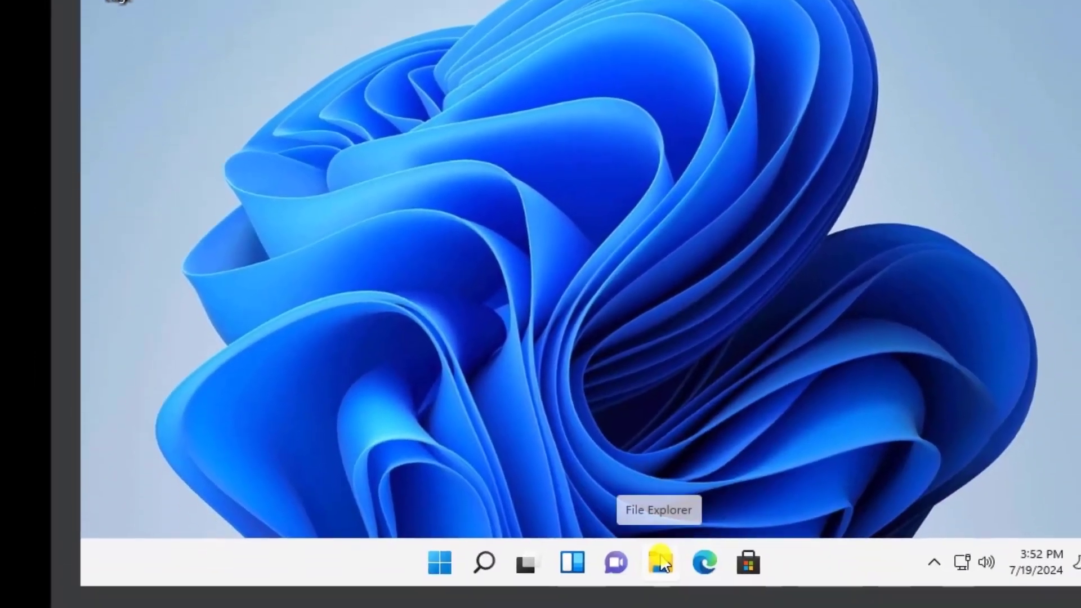
- Open the VirtualBox Guest Additions CD drive in the guest's File Explorer and go to its Windows installer files
{"action": "left_click", "coordinate": [669, 605]}
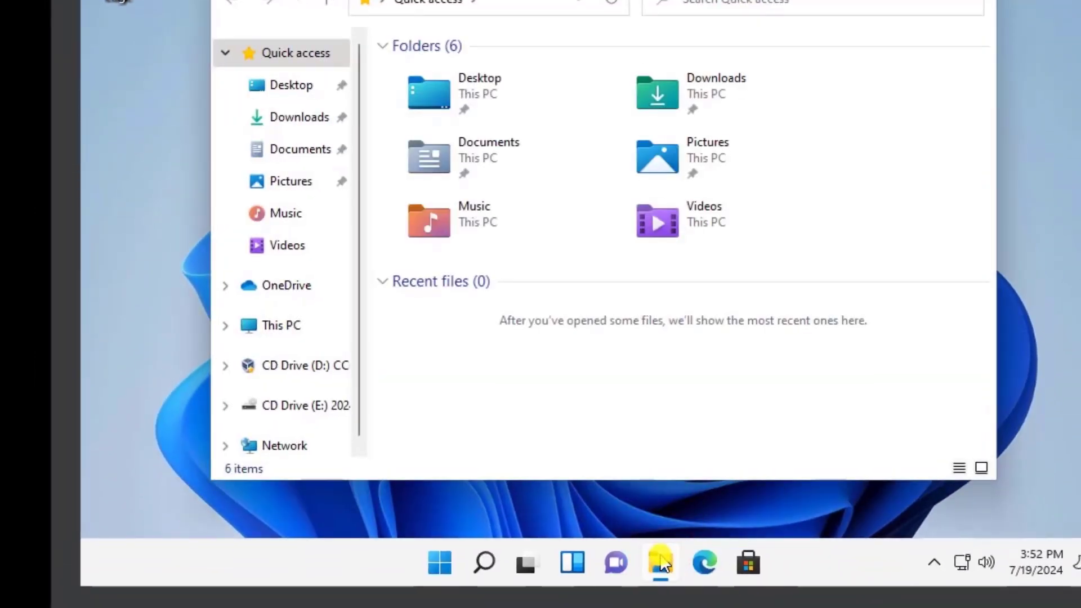
{"action": "left_click", "coordinate": [282, 327]}
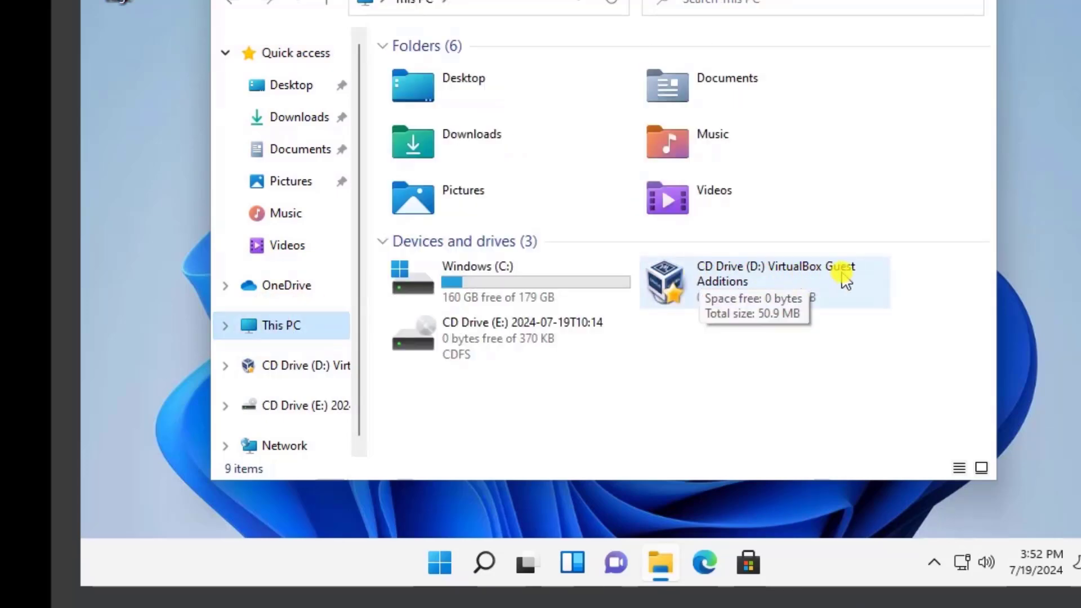
{"action": "double_click", "coordinate": [750, 266]}
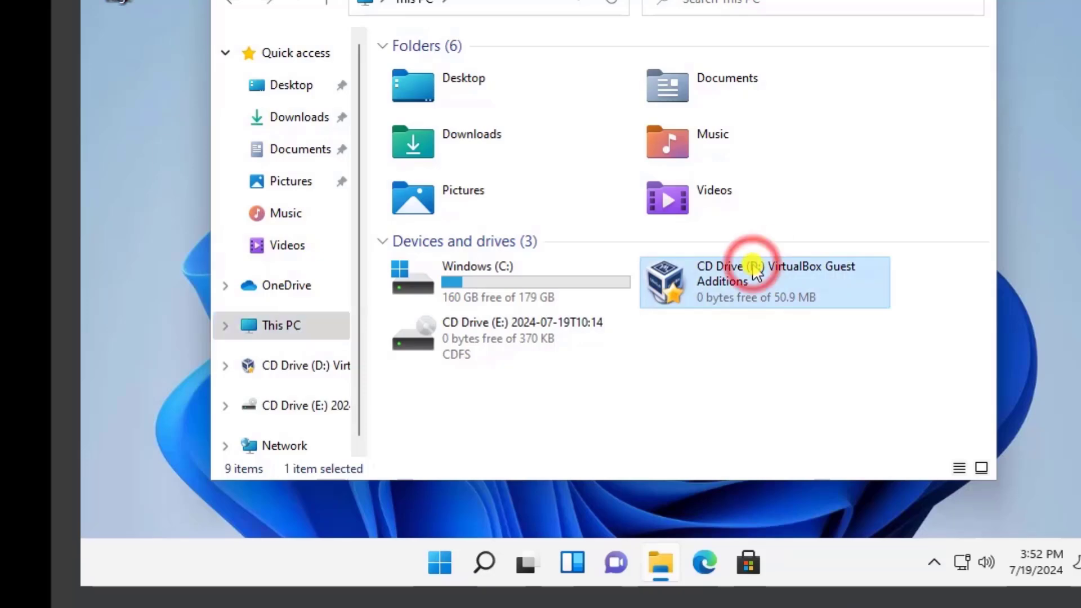
{"action": "scroll", "coordinate": [576, 301], "scroll_direction": "down", "scroll_amount": 1}
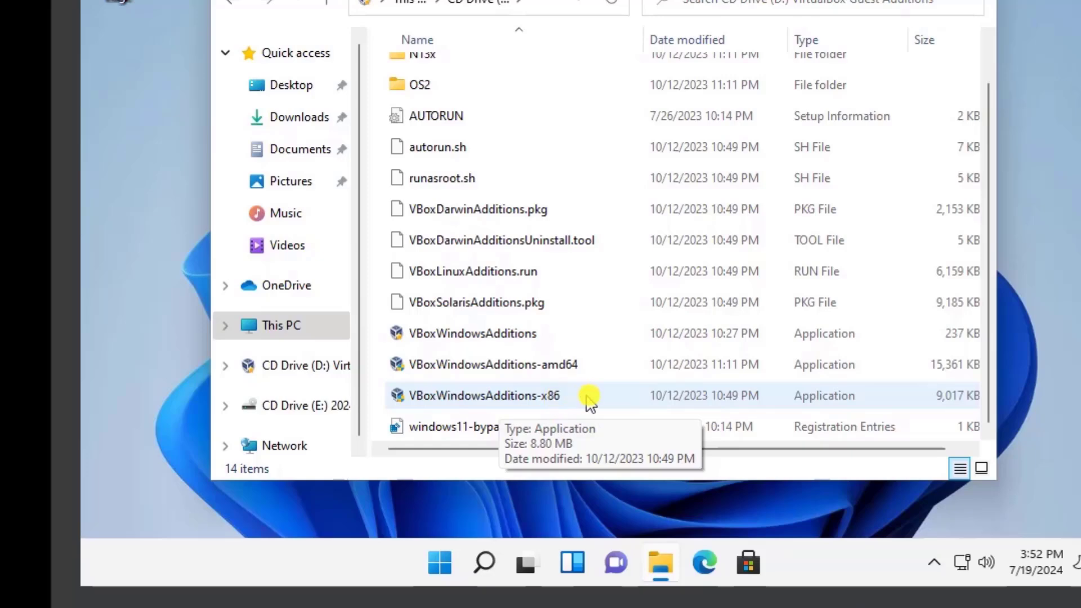
- Install VirtualBox Guest Additions 7.0.12 in the guest with the default components, allowing the changes, and reboot the guest now
{"action": "double_click", "coordinate": [553, 336]}
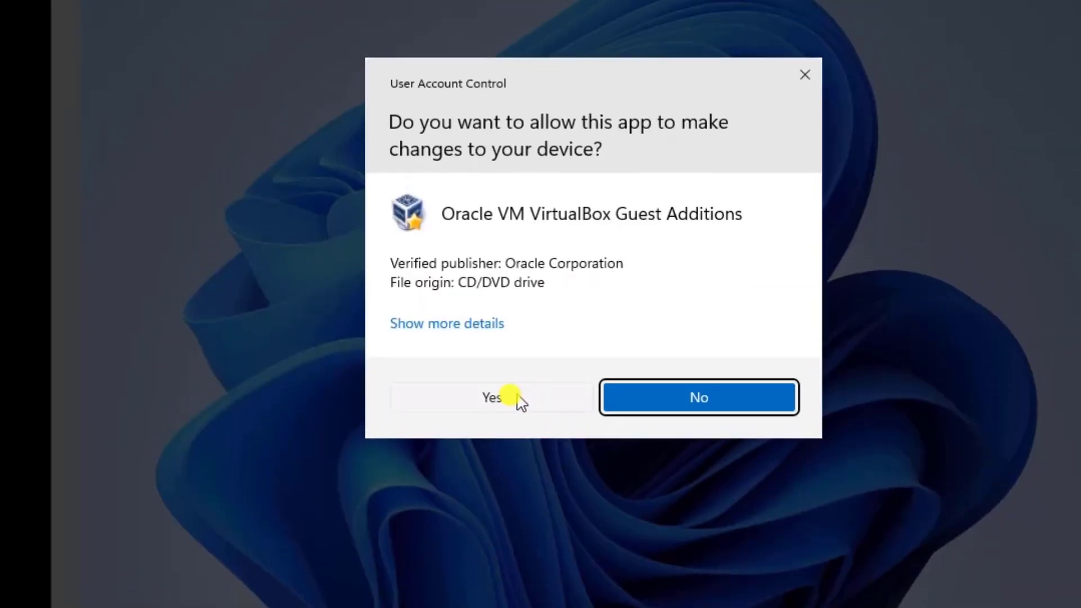
{"action": "left_click", "coordinate": [500, 422]}
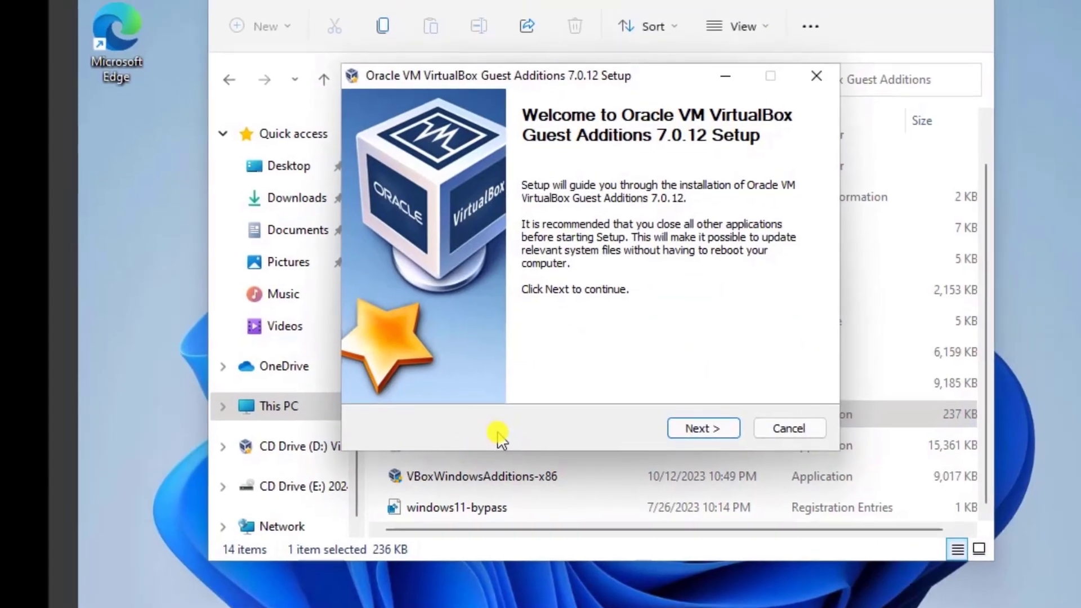
{"action": "left_click", "coordinate": [702, 429]}
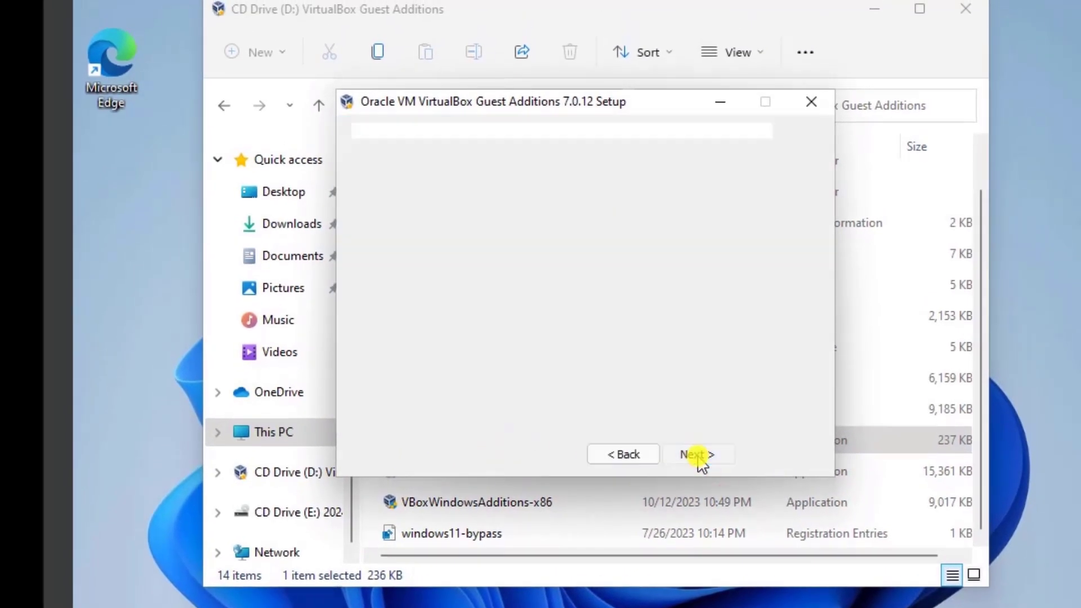
{"action": "left_click", "coordinate": [720, 458]}
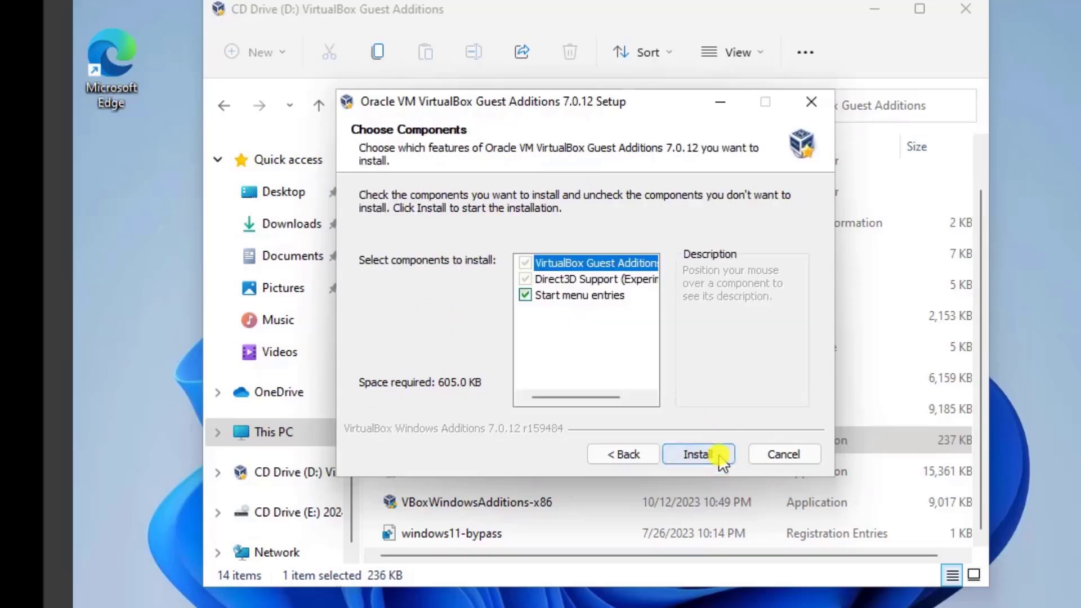
{"action": "left_click", "coordinate": [720, 459]}
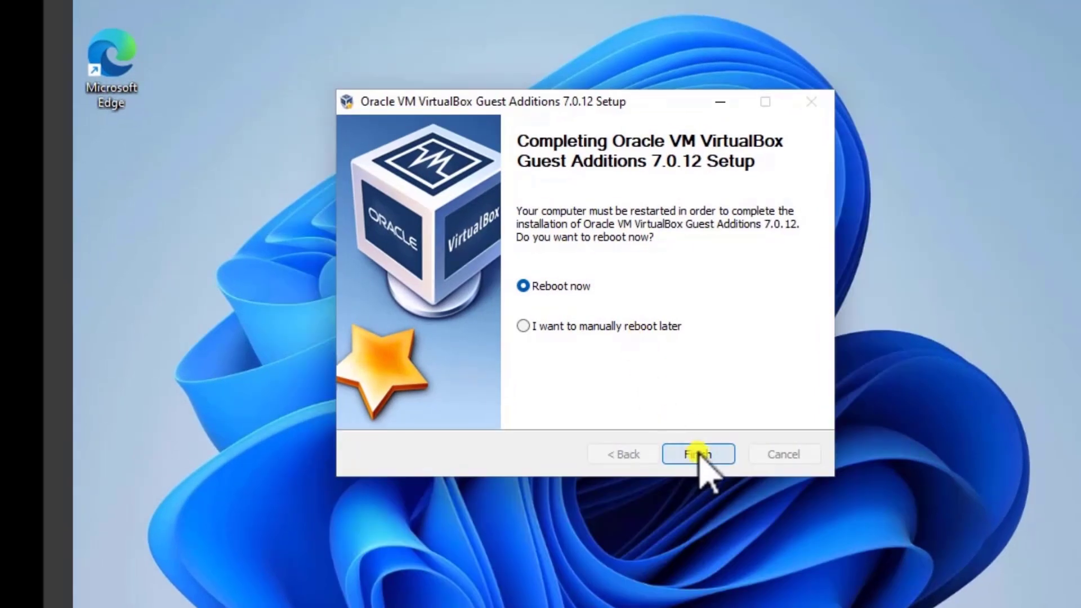
{"action": "left_click", "coordinate": [694, 447]}
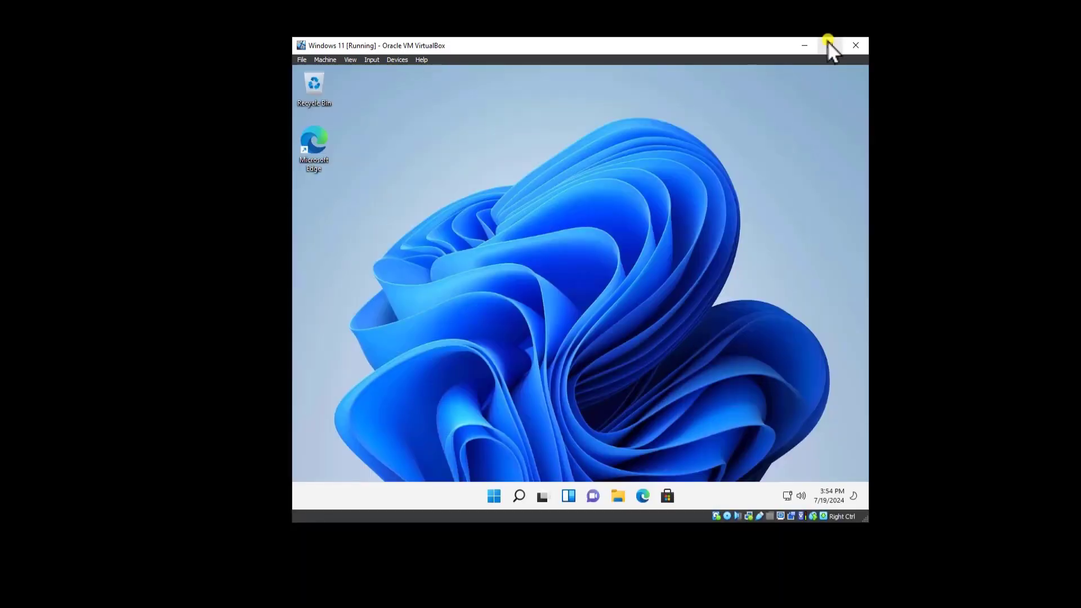
- Switch the virtual machine's window repeatedly between maximized and restored size to test guest display resizing, leaving it maximized
{"action": "left_click", "coordinate": [830, 45]}
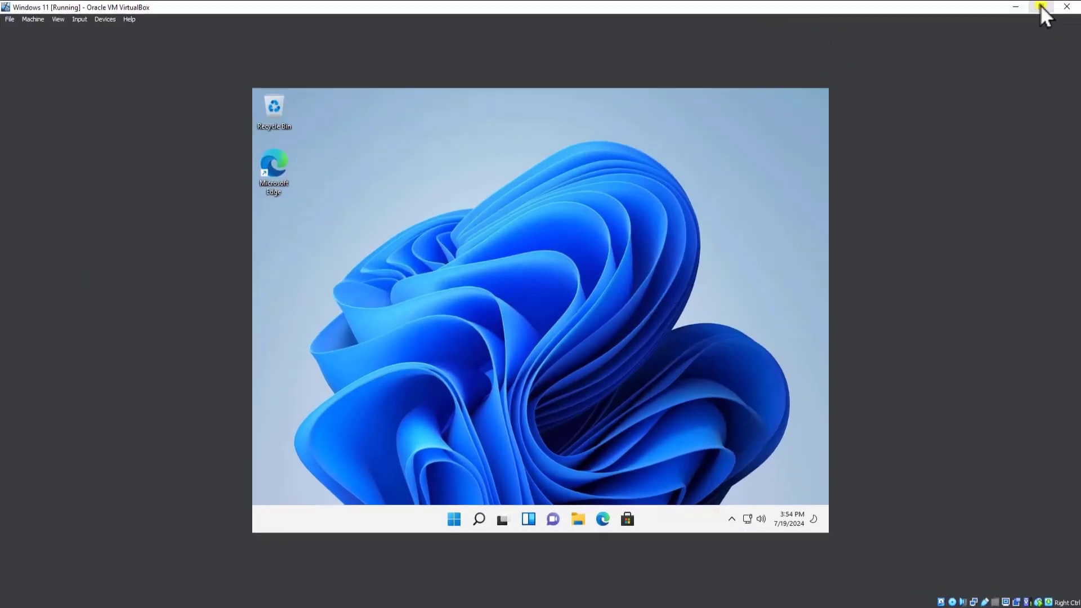
{"action": "left_click", "coordinate": [1040, 6]}
{"action": "left_click", "coordinate": [830, 44]}
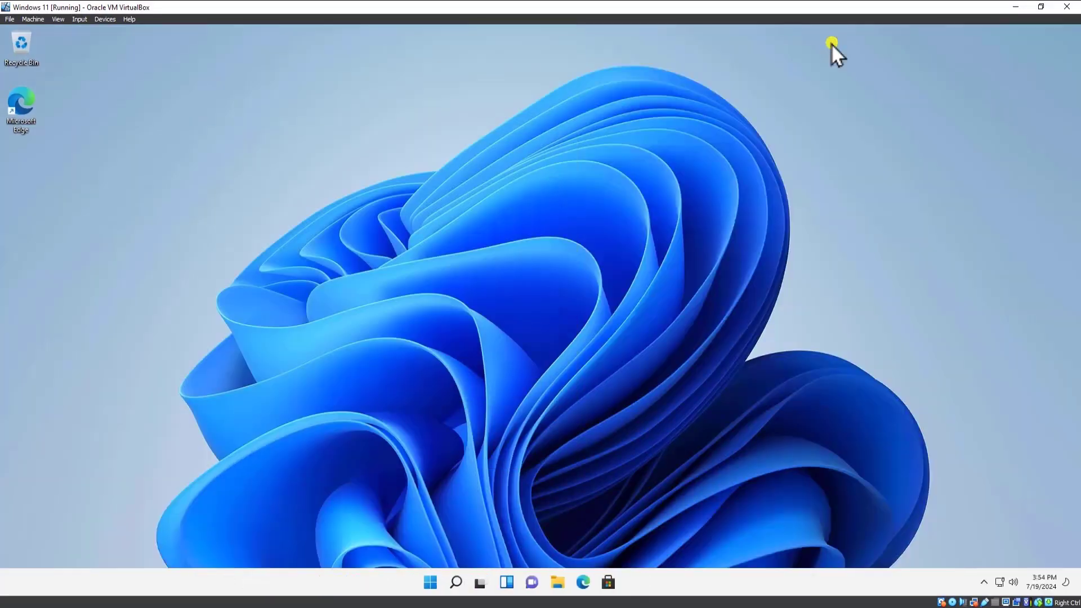
{"action": "left_click", "coordinate": [1041, 6]}
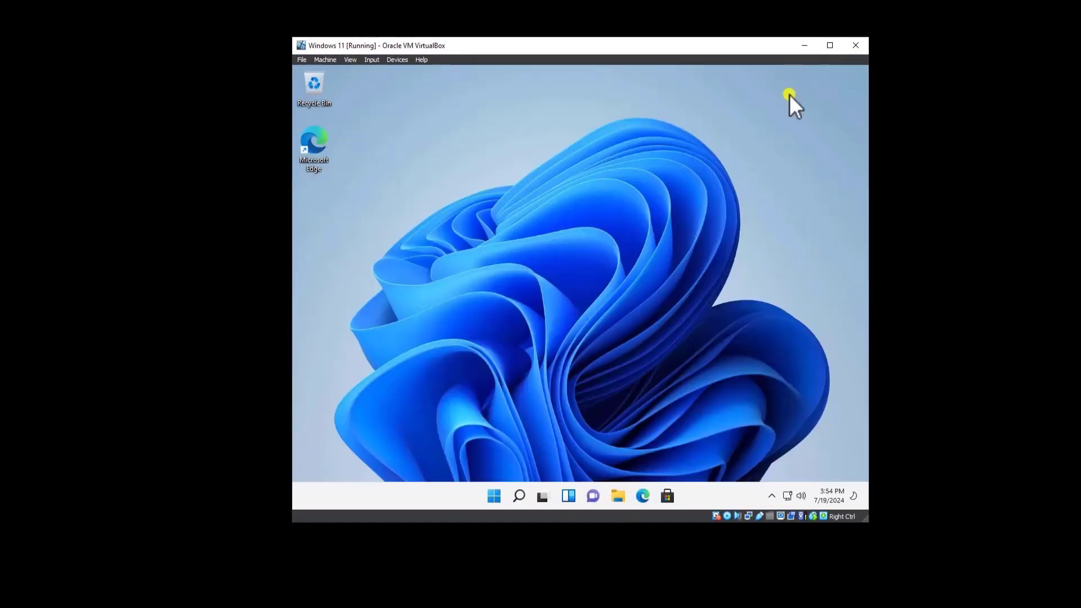
{"action": "left_click", "coordinate": [830, 45]}
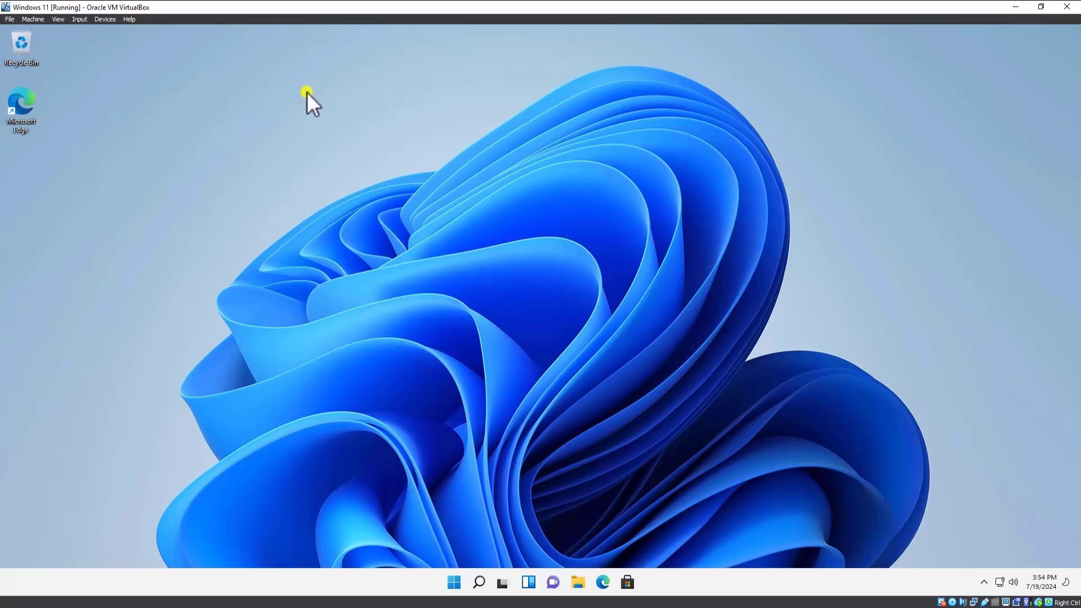
- Switch the Windows 11 machine to Scaled Mode and maximize its window
{"action": "left_click", "coordinate": [80, 18]}
{"action": "mouse_move", "coordinate": [59, 20]}
{"action": "left_click", "coordinate": [87, 55]}
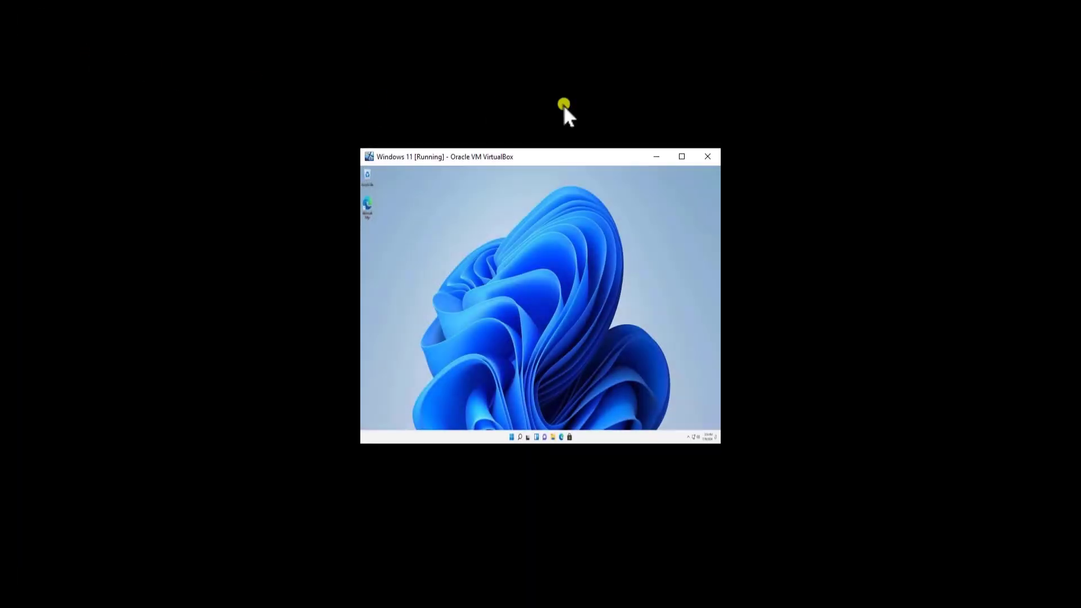
{"action": "left_click", "coordinate": [687, 161]}
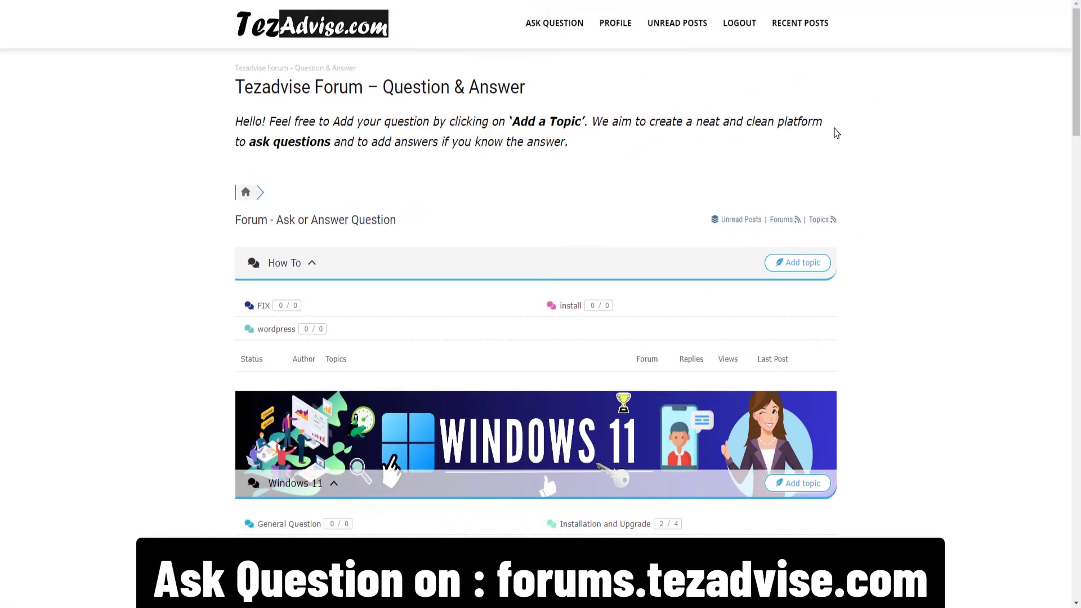
- On the Tezadvise forum, list the unread posts and open the topic on downloading and installing Microsoft Office 365 2024 Edition
{"action": "scroll", "coordinate": [834, 128], "scroll_direction": "down", "scroll_amount": 3}
{"action": "scroll", "coordinate": [834, 128], "scroll_direction": "up", "scroll_amount": 3}
{"action": "left_click", "coordinate": [660, 30]}
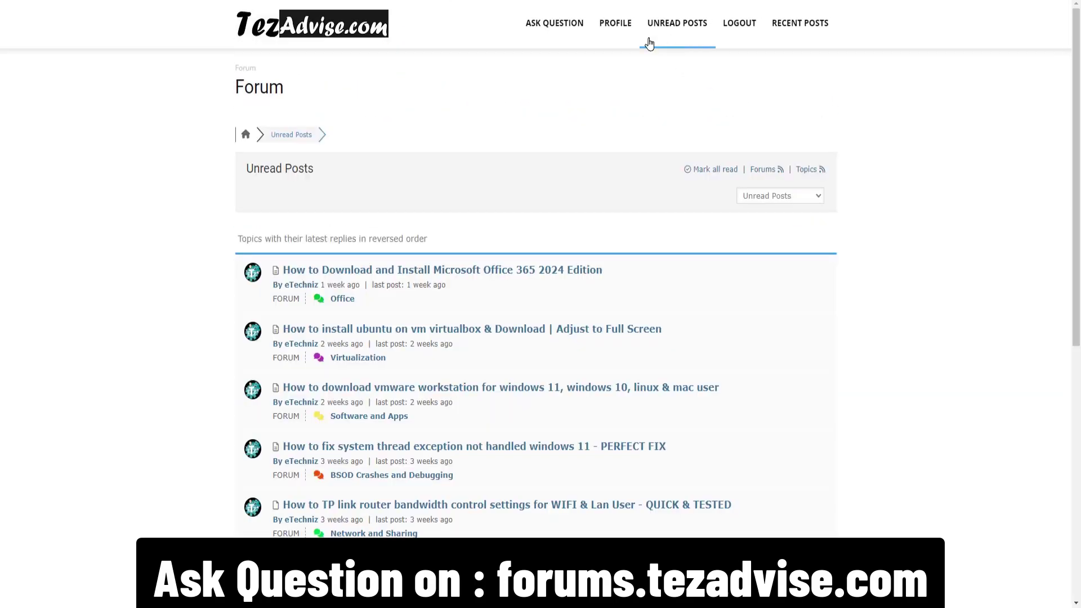
{"action": "left_click", "coordinate": [499, 269]}
{"action": "scroll", "coordinate": [499, 270], "scroll_direction": "down", "scroll_amount": 12}
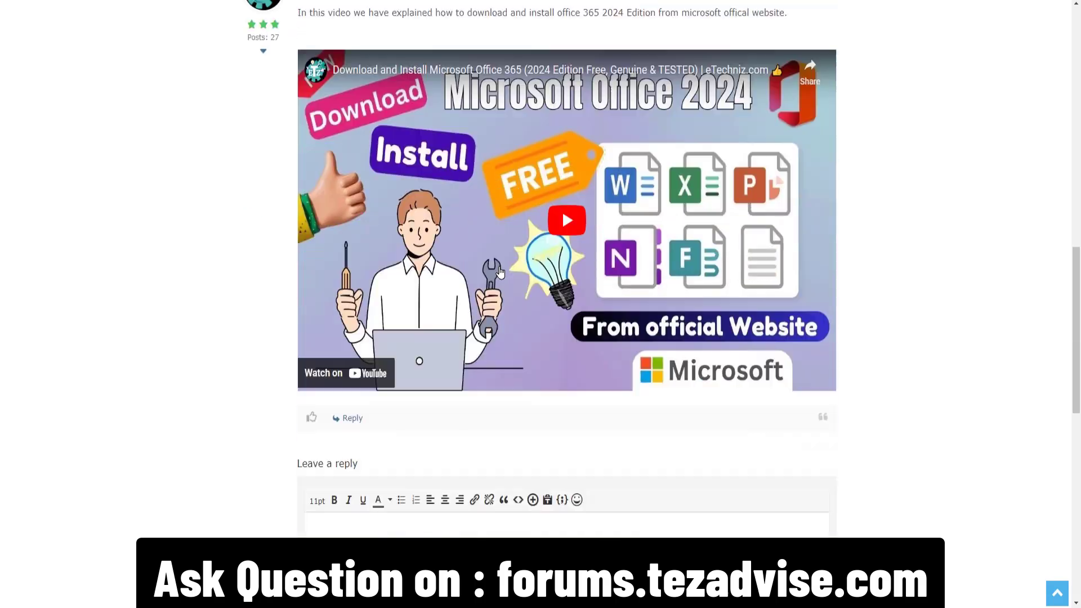
- Start writing a reply to the Office 365 topic, beginning with "When We"
{"action": "scroll", "coordinate": [499, 271], "scroll_direction": "down", "scroll_amount": 5}
{"action": "left_click", "coordinate": [462, 199]}
{"action": "type", "text": "When We tal"}
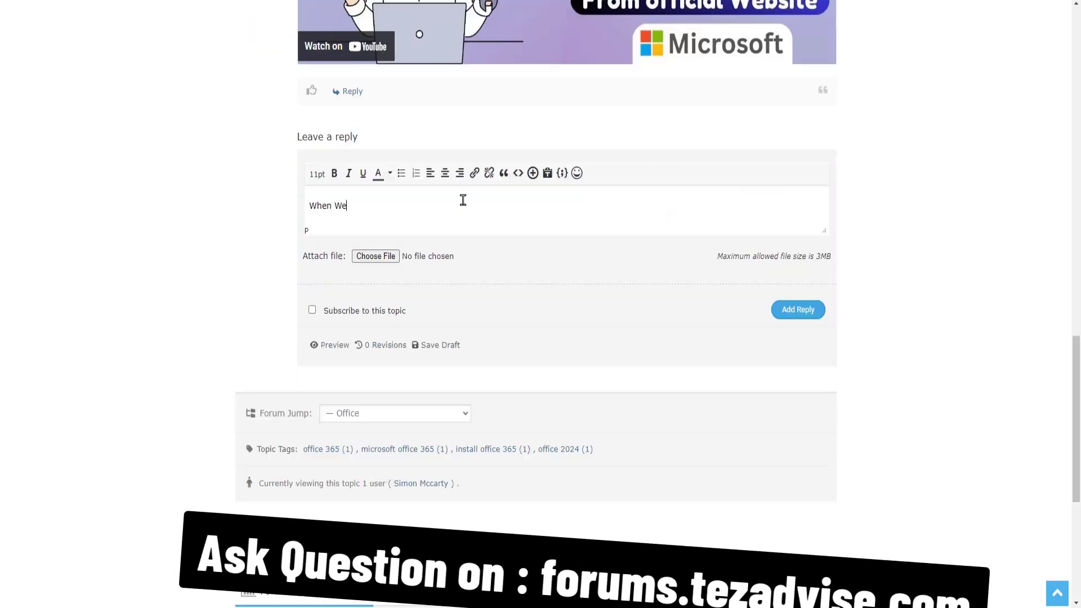